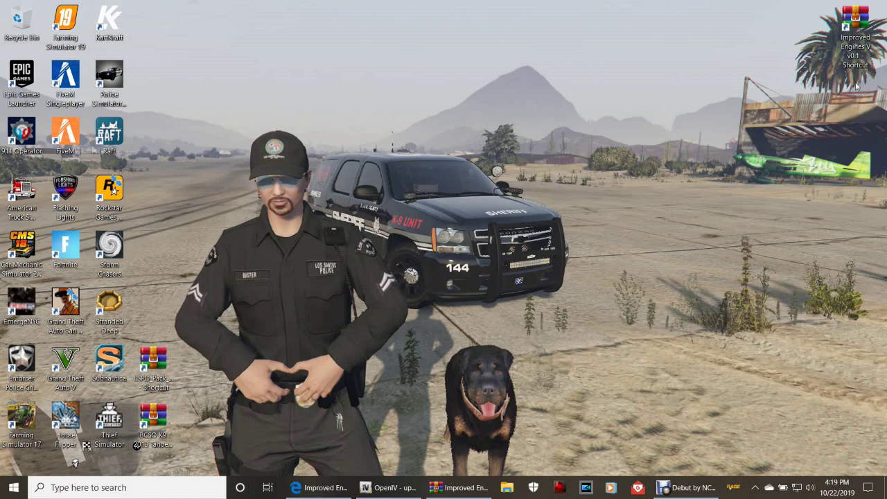
Switch to Microsoft Edge and start downloading Improved Engine Sounds V (Emergency Vehicles) 0.1 from its LSPDFR page
{"action": "left_click", "coordinate": [856, 66]}
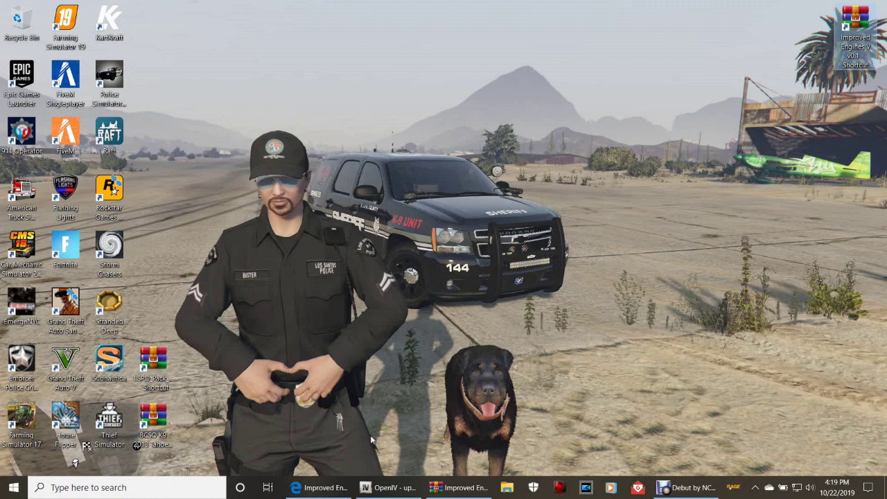
{"action": "left_click", "coordinate": [319, 487]}
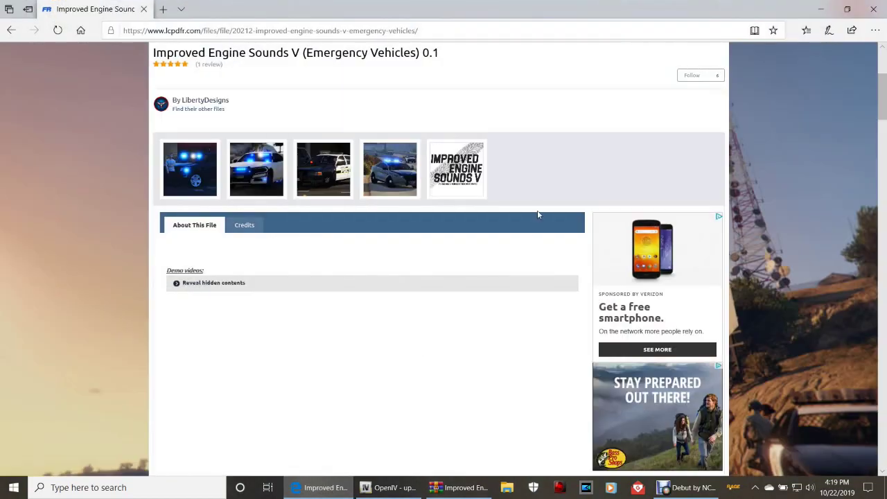
{"action": "scroll", "coordinate": [543, 206], "scroll_direction": "up", "scroll_amount": 2}
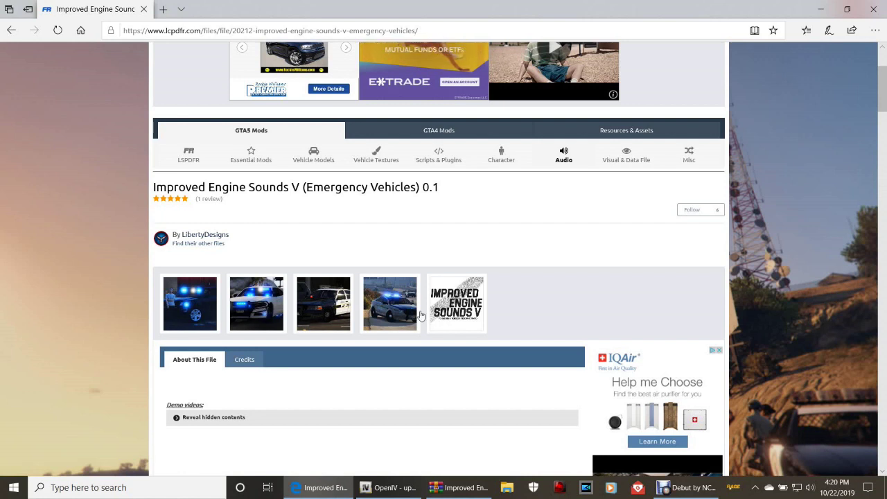
{"action": "scroll", "coordinate": [540, 305], "scroll_direction": "down", "scroll_amount": 1}
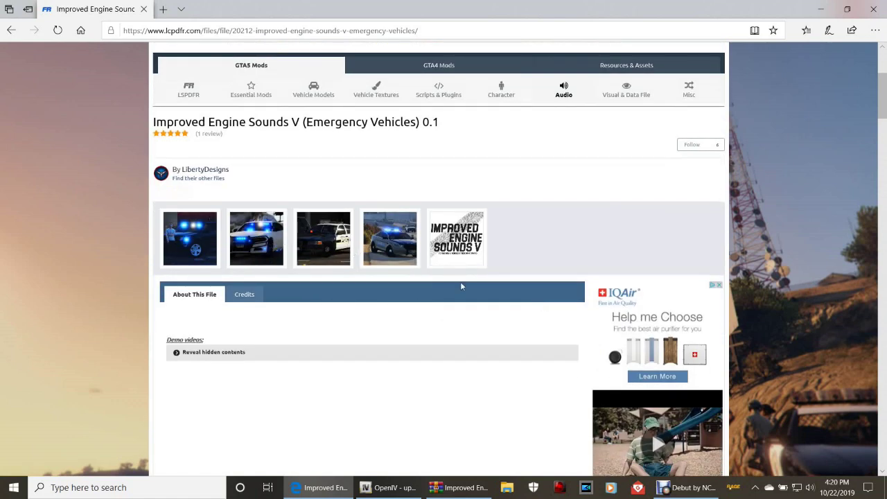
{"action": "scroll", "coordinate": [494, 284], "scroll_direction": "down", "scroll_amount": 3}
{"action": "scroll", "coordinate": [495, 289], "scroll_direction": "down", "scroll_amount": 2}
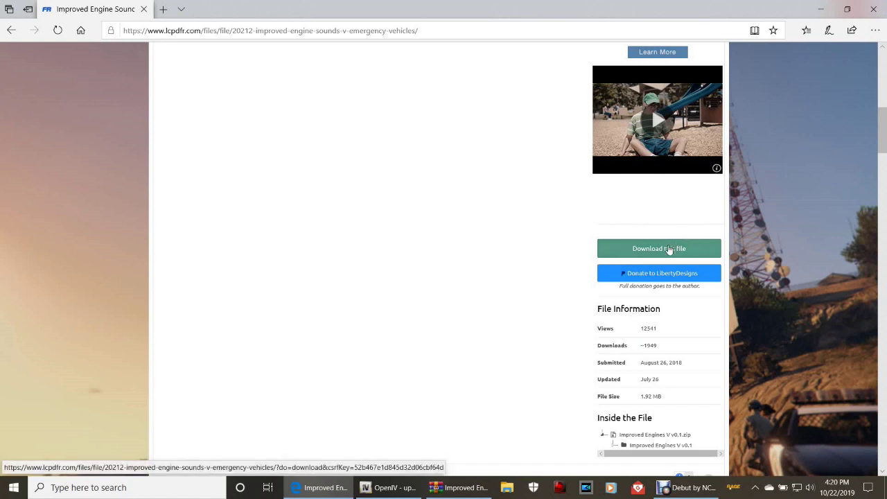
{"action": "left_click", "coordinate": [671, 252]}
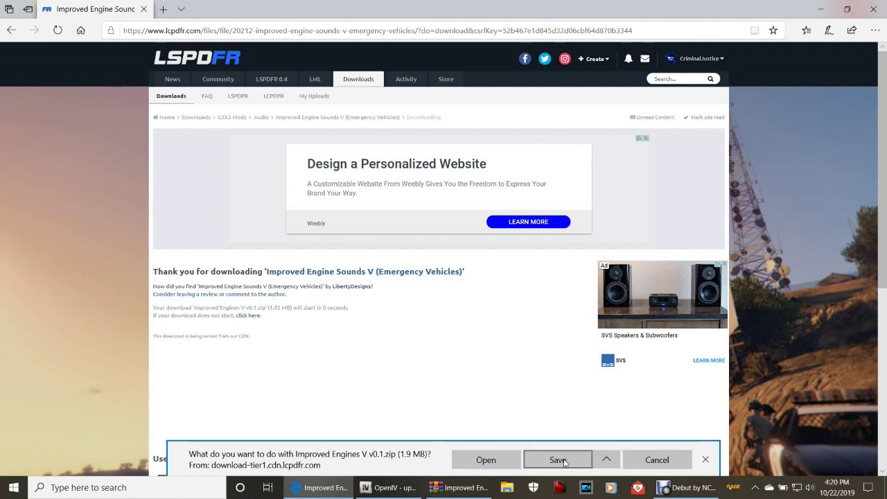
Cancel the pending save of Improved Engines V v0.1.zip and close the browser
{"action": "left_click", "coordinate": [606, 460]}
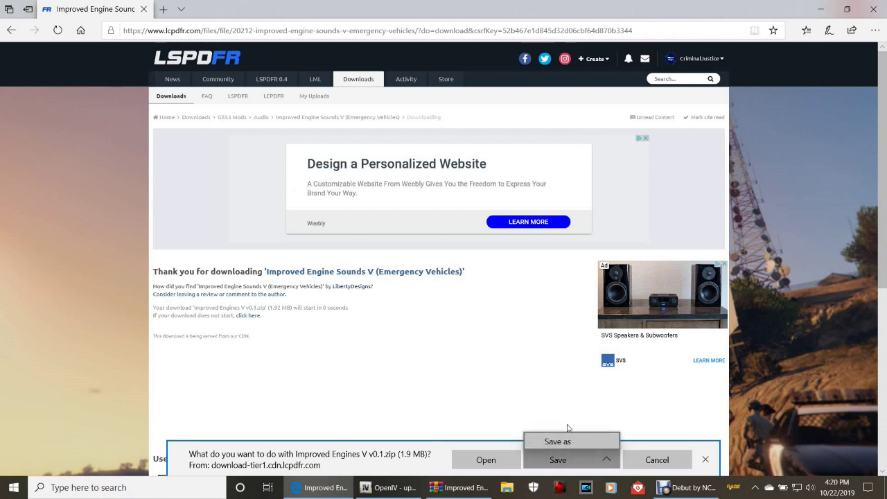
{"action": "left_click", "coordinate": [551, 394]}
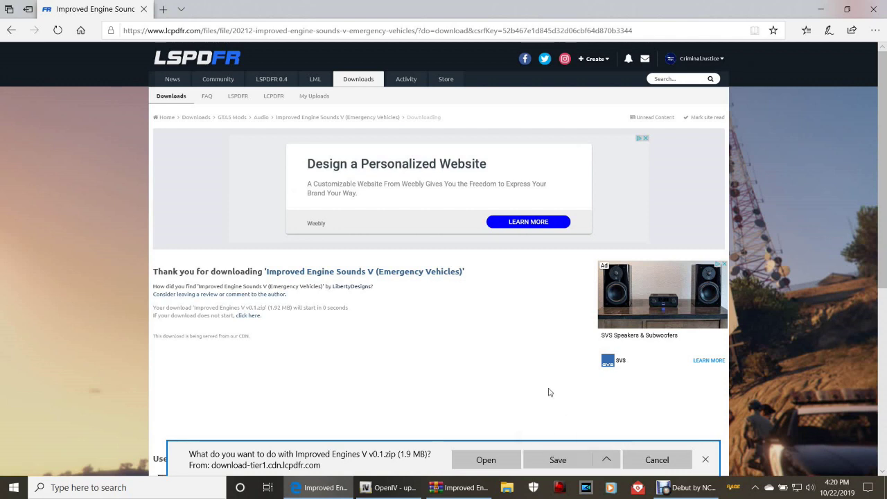
{"action": "left_click", "coordinate": [663, 460]}
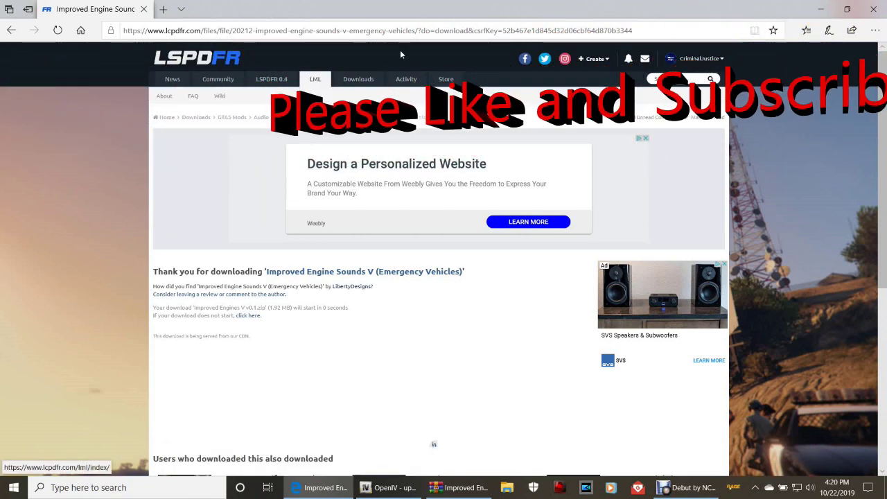
{"action": "left_click", "coordinate": [873, 8]}
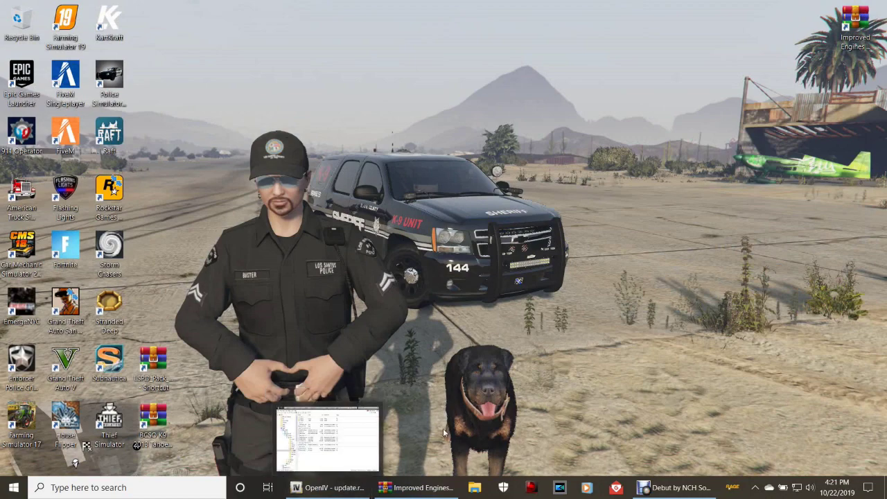
Bring up OpenIV and the Improved Engines V v0.1.zip archive in WinRAR, placing the two windows side by side without overlap
{"action": "left_click", "coordinate": [328, 487]}
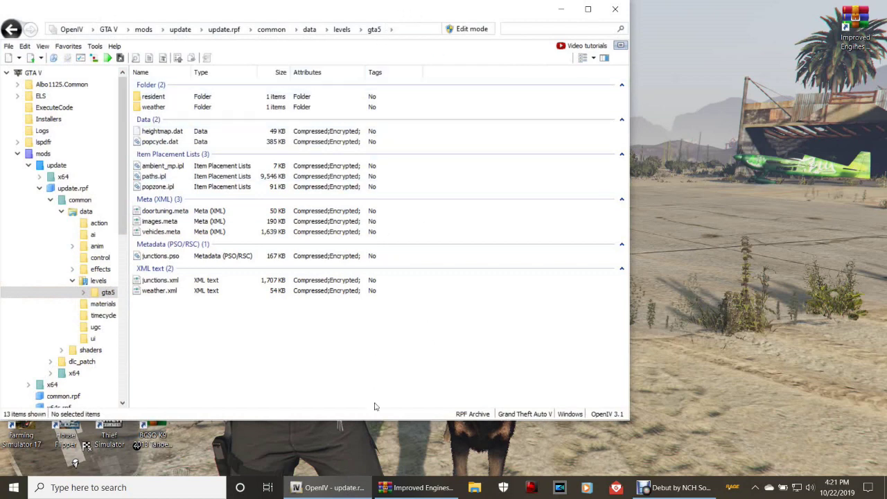
{"action": "left_click", "coordinate": [416, 488]}
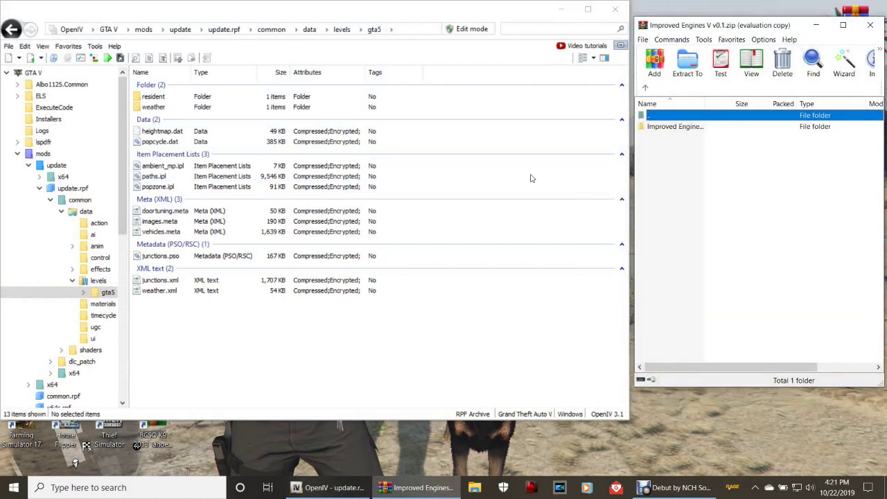
{"action": "left_click_drag", "start_coordinate": [657, 27], "coordinate": [886, 10]}
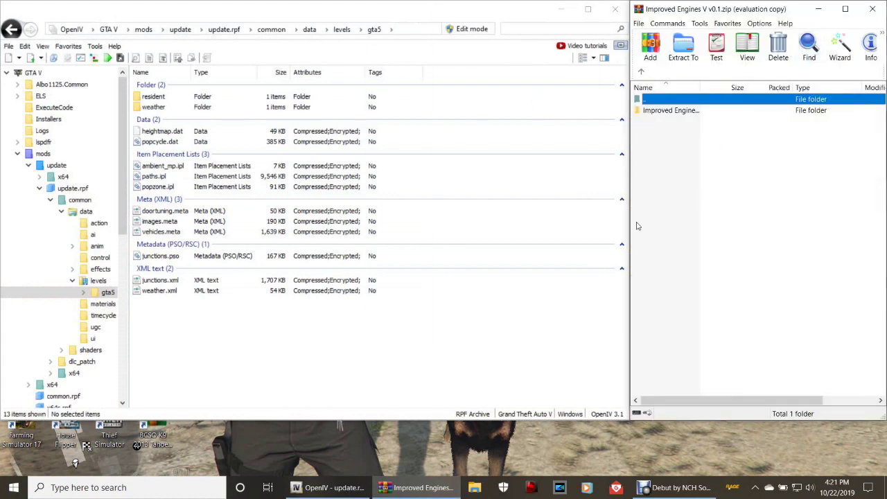
{"action": "left_click_drag", "start_coordinate": [629, 221], "coordinate": [644, 220]}
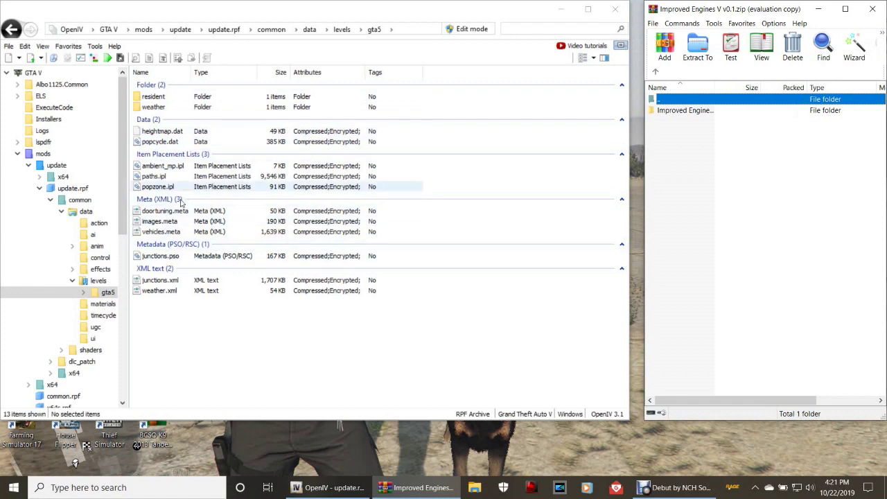
Locate vehicles.meta in the gta5 folder and go to the saved favorite "gta5 in update.rpf"
{"action": "left_click", "coordinate": [158, 234]}
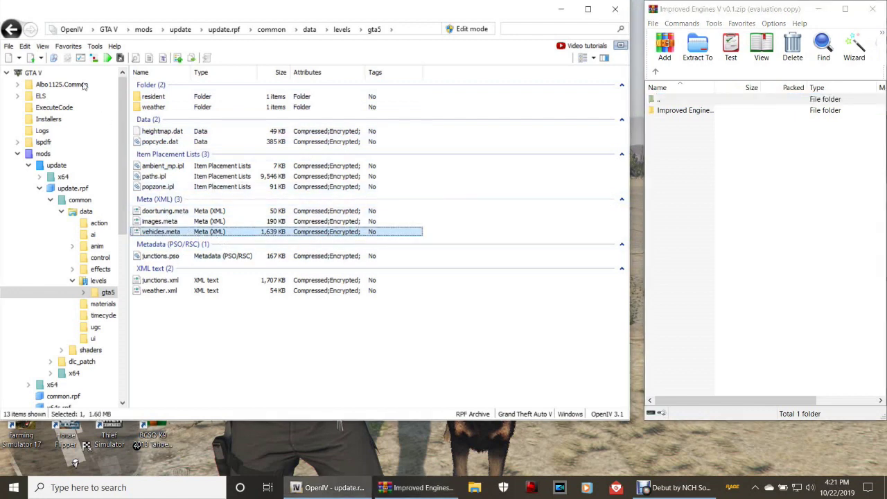
{"action": "left_click", "coordinate": [76, 46]}
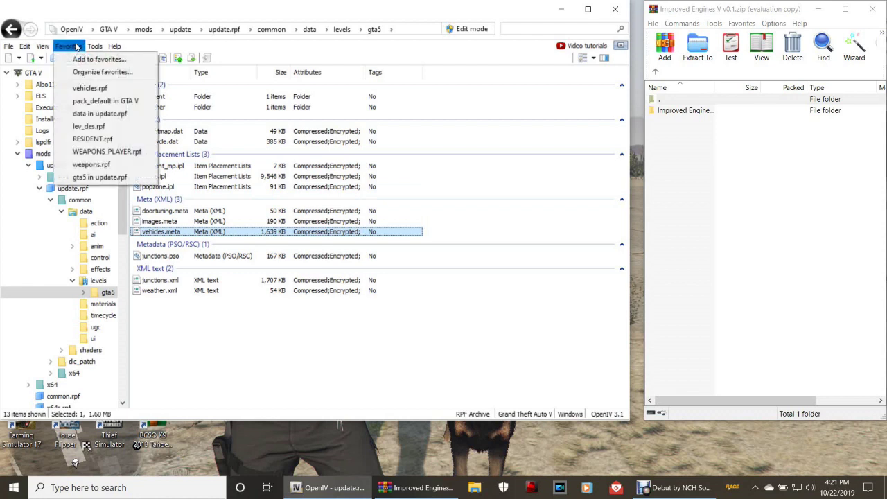
{"action": "left_click", "coordinate": [116, 178]}
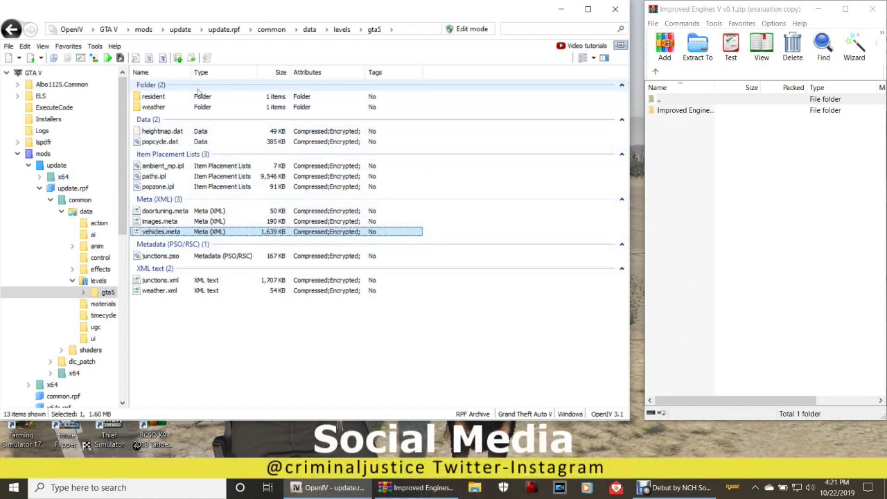
{"action": "left_click", "coordinate": [67, 46]}
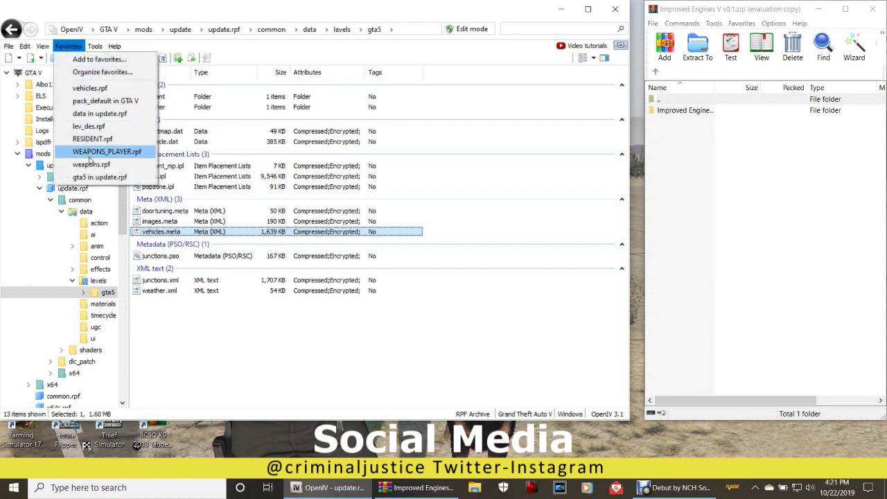
{"action": "key", "text": "Escape"}
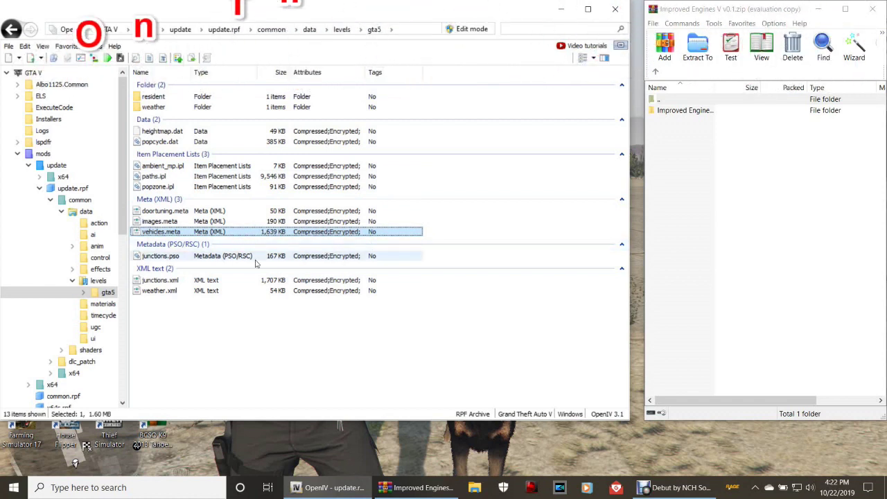
Open the Meta Files folder inside the mod's main folder in the WinRAR archive and select vehicles.meta
{"action": "left_click", "coordinate": [761, 163]}
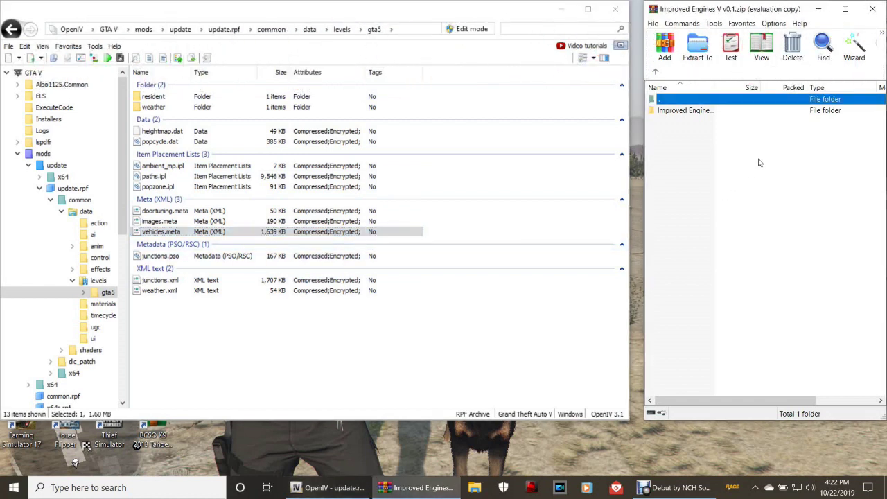
{"action": "left_click", "coordinate": [541, 242]}
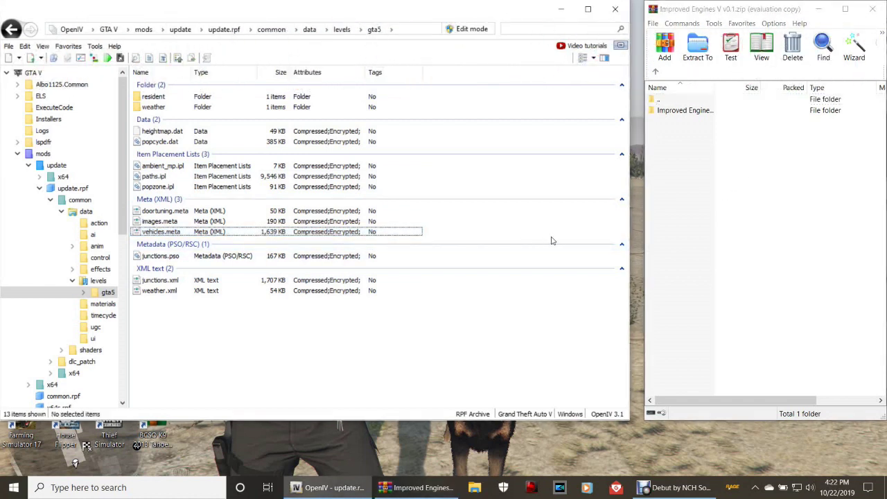
{"action": "double_click", "coordinate": [682, 113]}
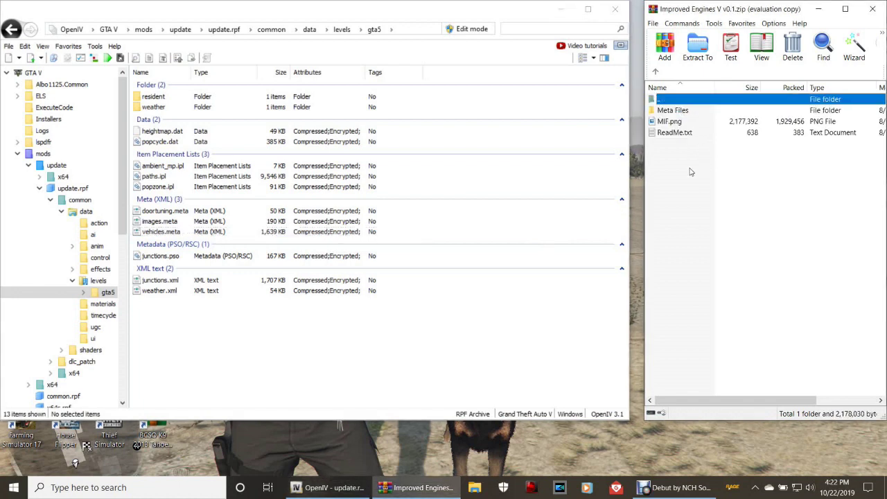
{"action": "left_click", "coordinate": [671, 112]}
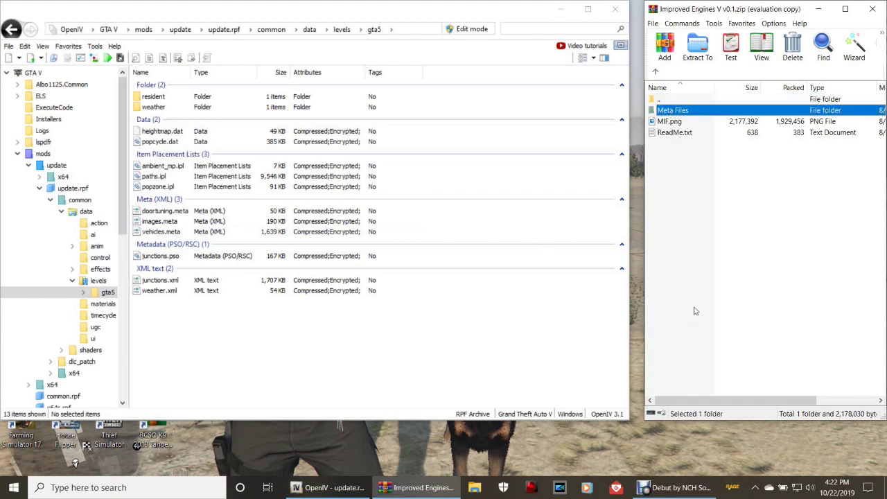
{"action": "double_click", "coordinate": [683, 112]}
{"action": "left_click", "coordinate": [685, 112]}
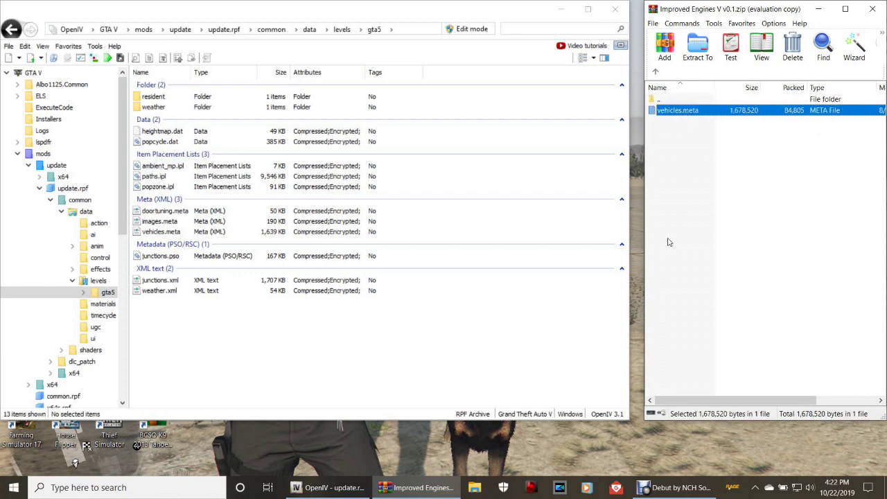
Turn on OpenIV's edit mode and replace vehicles.meta in the gta5 folder with the copy from the archive
{"action": "left_click", "coordinate": [474, 32]}
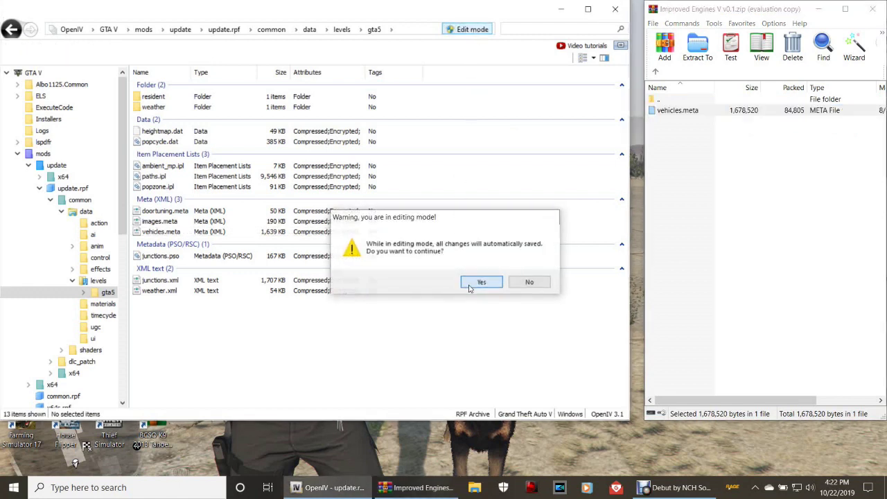
{"action": "left_click", "coordinate": [468, 288]}
{"action": "left_click", "coordinate": [721, 151]}
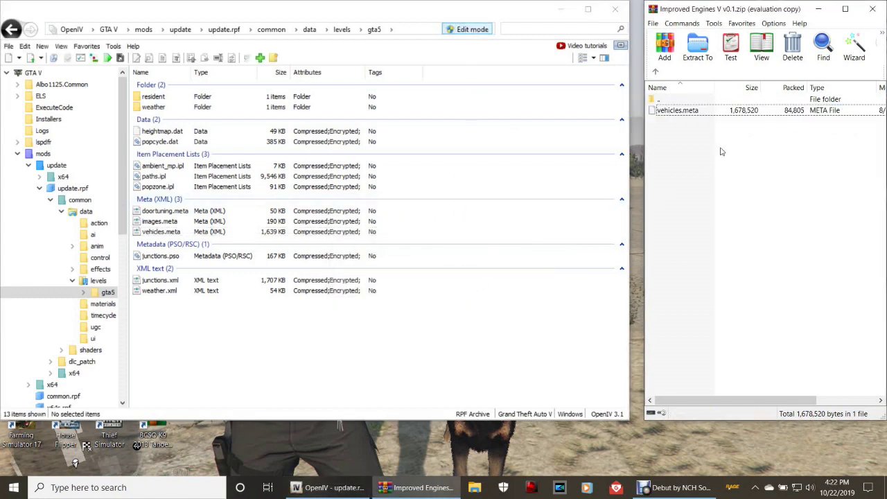
{"action": "left_click", "coordinate": [683, 116]}
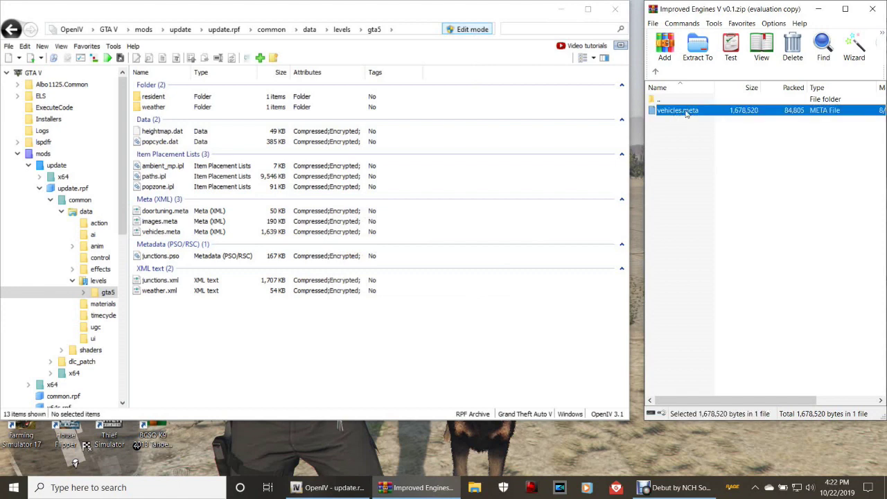
{"action": "left_click_drag", "start_coordinate": [686, 114], "coordinate": [389, 228]}
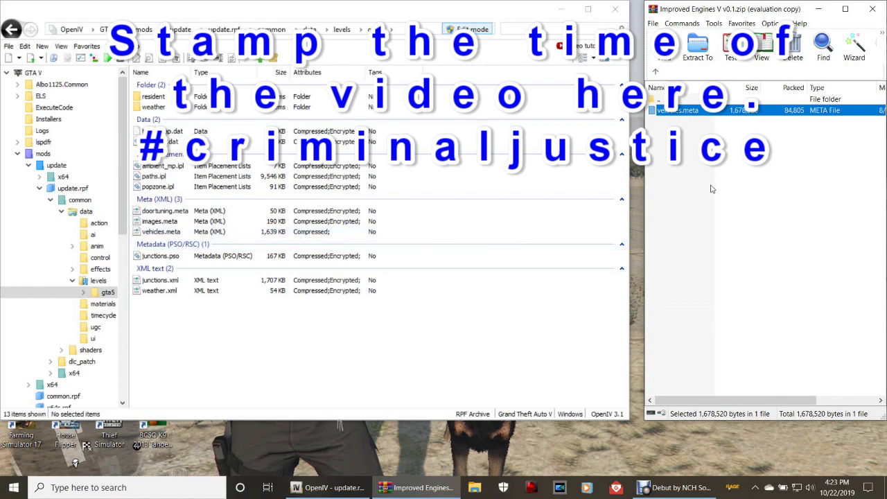
Go back up to the archive's top level and close the WinRAR window
{"action": "left_click", "coordinate": [656, 72]}
{"action": "left_click", "coordinate": [656, 72]}
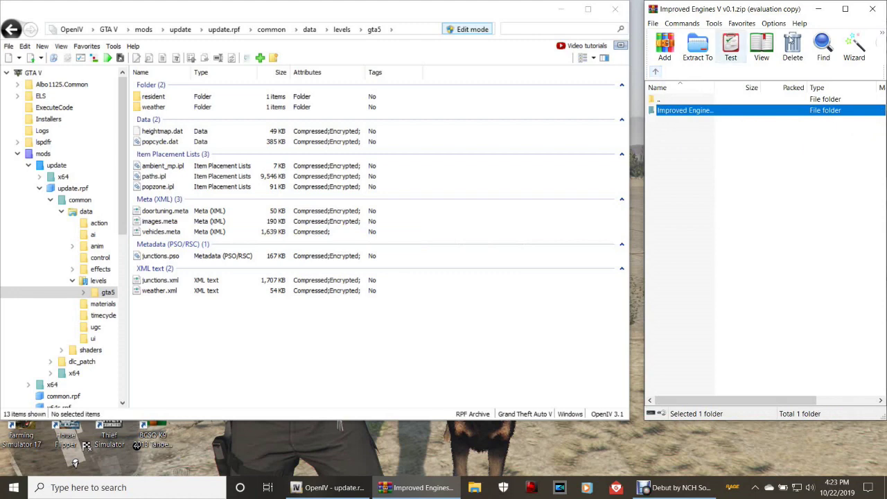
{"action": "left_click", "coordinate": [877, 14]}
Delete the Improved Engines V v0.1 shortcut from the desktop
{"action": "left_click_drag", "start_coordinate": [862, 15], "coordinate": [854, 17]}
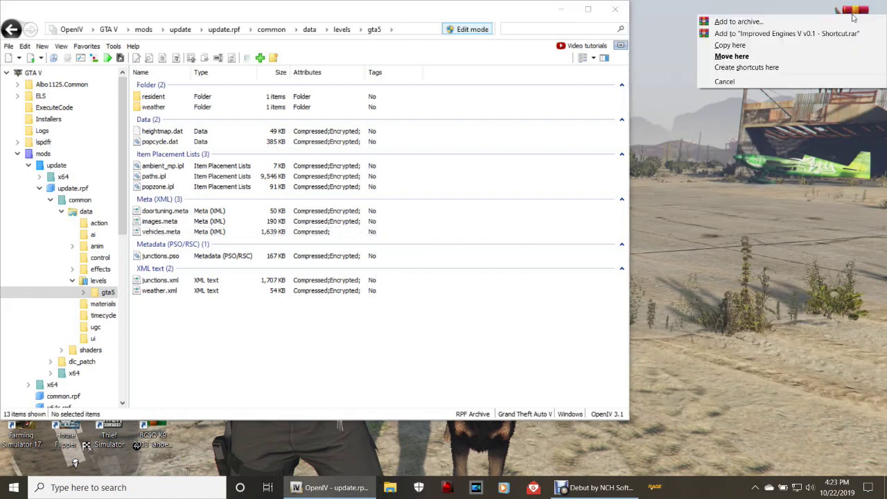
{"action": "left_click", "coordinate": [820, 122]}
{"action": "right_click", "coordinate": [846, 46]}
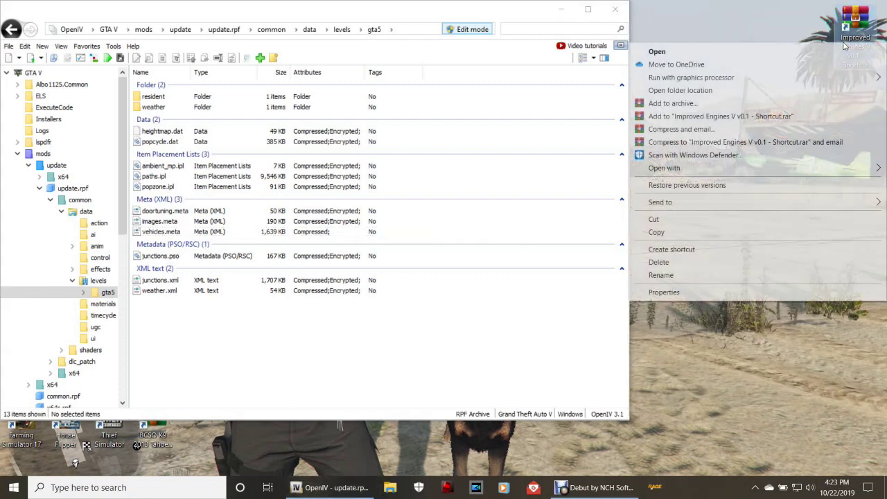
{"action": "left_click", "coordinate": [739, 262]}
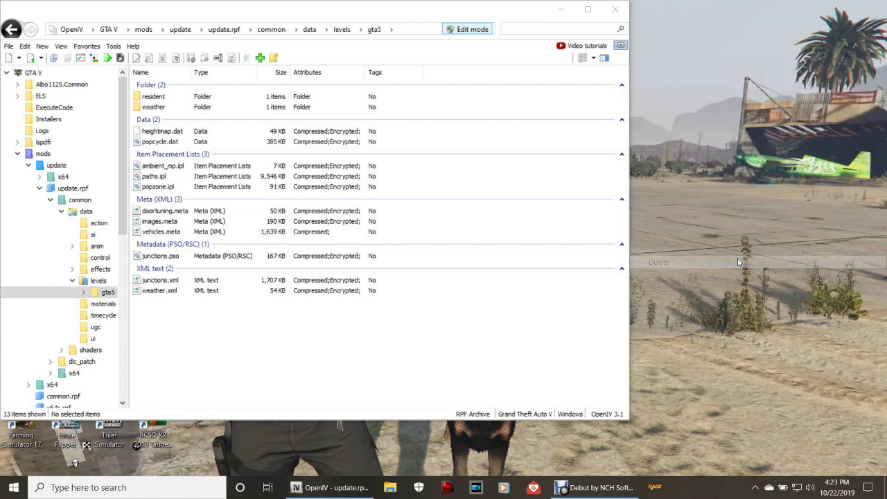
Turn off edit mode now that vehicles.meta in the gta5 folder has been replaced
{"action": "left_click", "coordinate": [460, 29]}
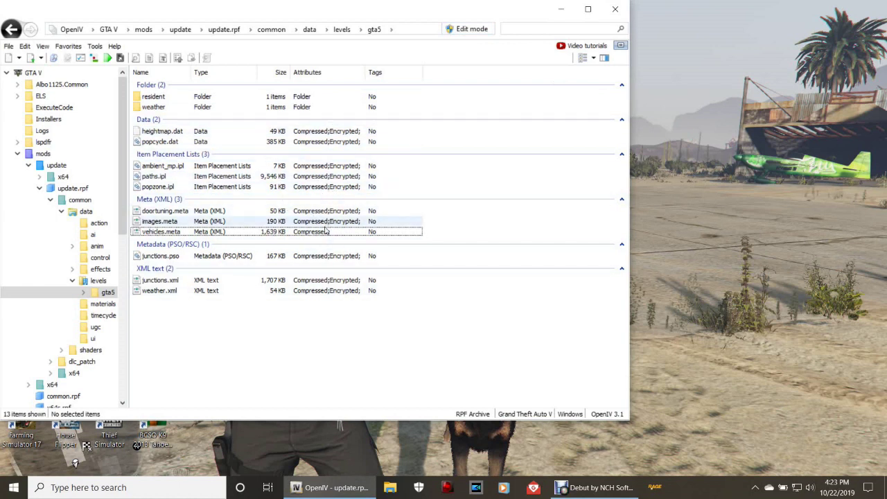
{"action": "left_click", "coordinate": [68, 46]}
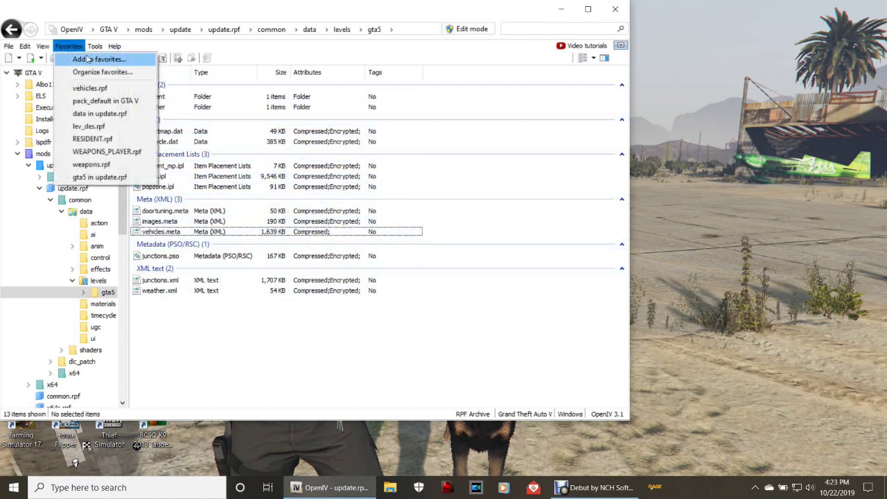
{"action": "left_click", "coordinate": [90, 61]}
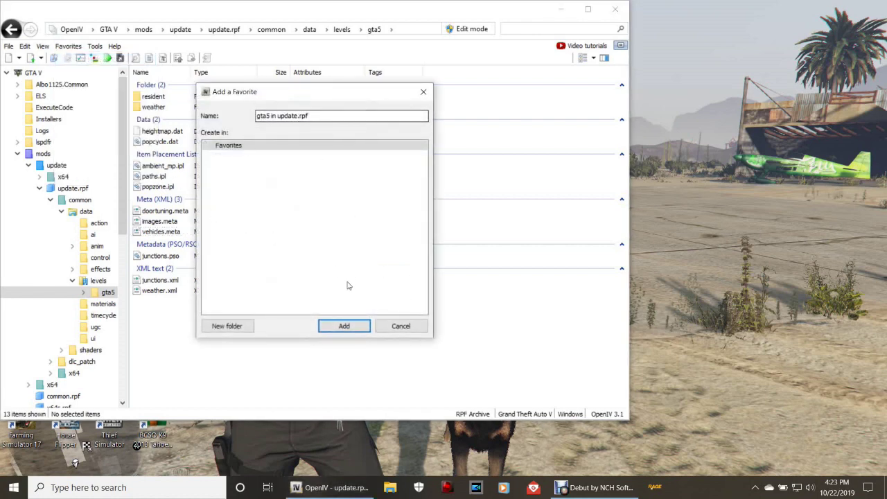
{"action": "left_click", "coordinate": [400, 327]}
Visit the saved favorite locations vehicles.rpf and pack_default in GTA V
{"action": "left_click", "coordinate": [68, 47]}
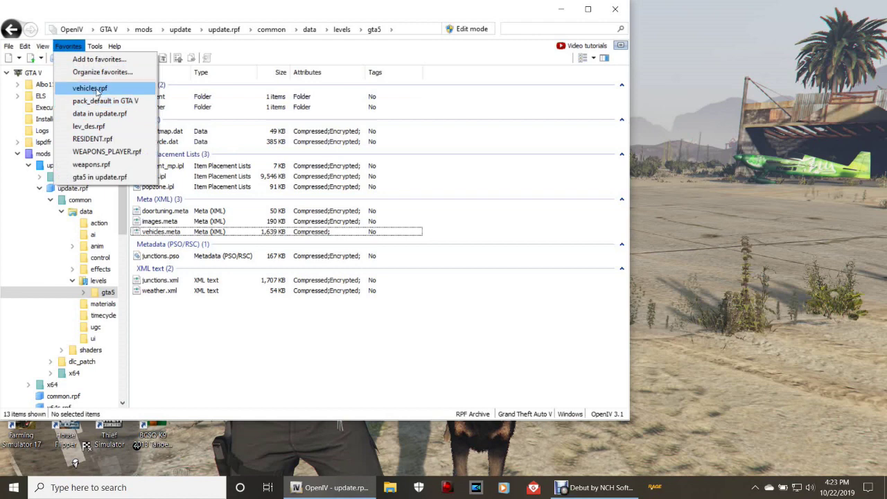
{"action": "left_click", "coordinate": [97, 91]}
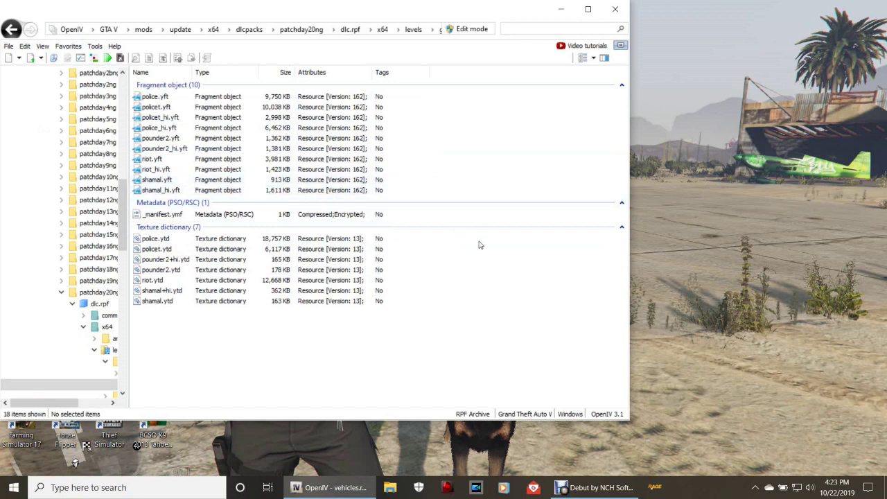
{"action": "left_click", "coordinate": [81, 47]}
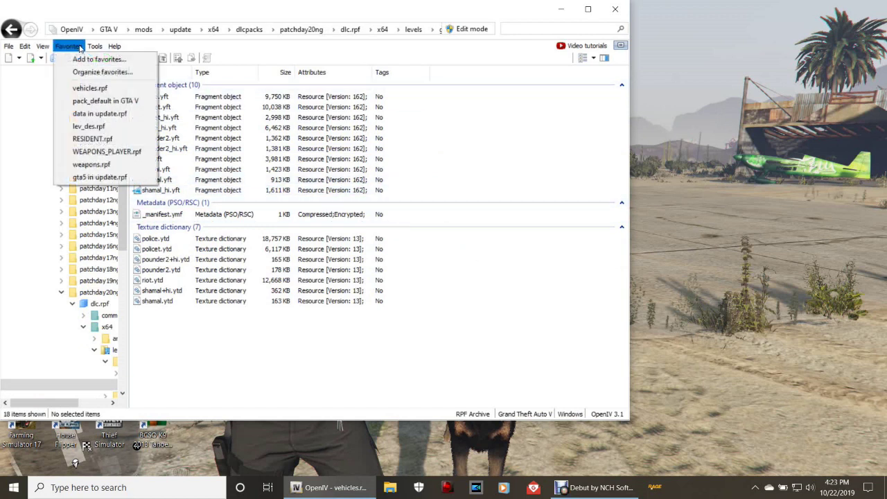
{"action": "left_click", "coordinate": [103, 104]}
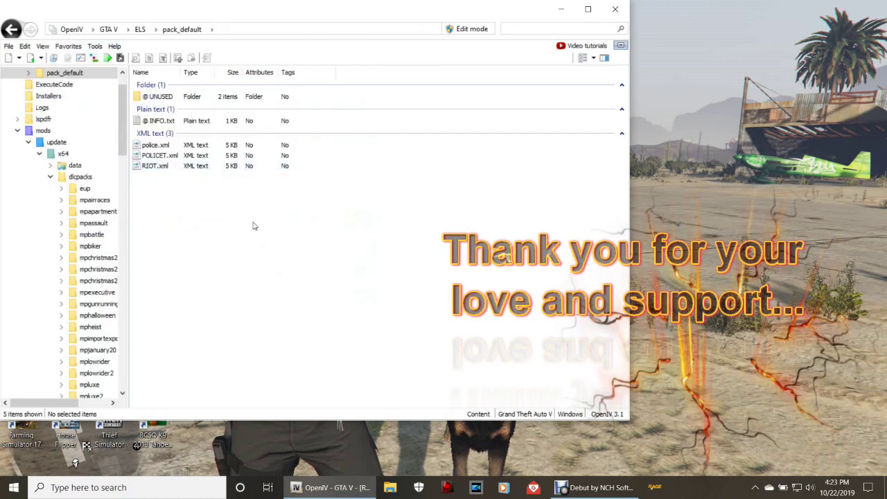
{"action": "left_click", "coordinate": [92, 46]}
{"action": "mouse_move", "coordinate": [115, 46]}
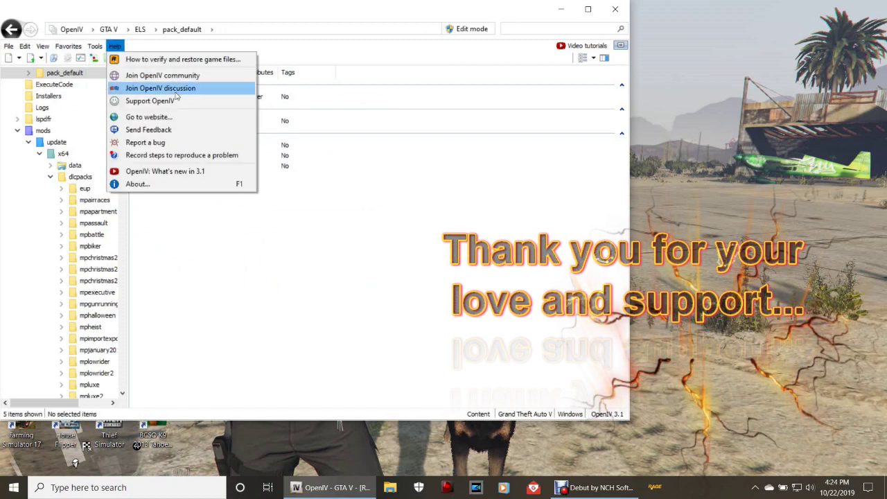
{"action": "left_click", "coordinate": [505, 201]}
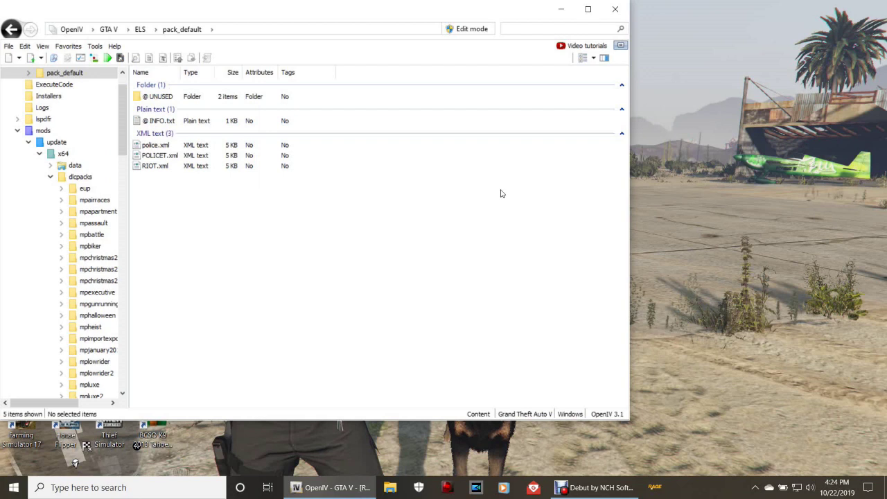